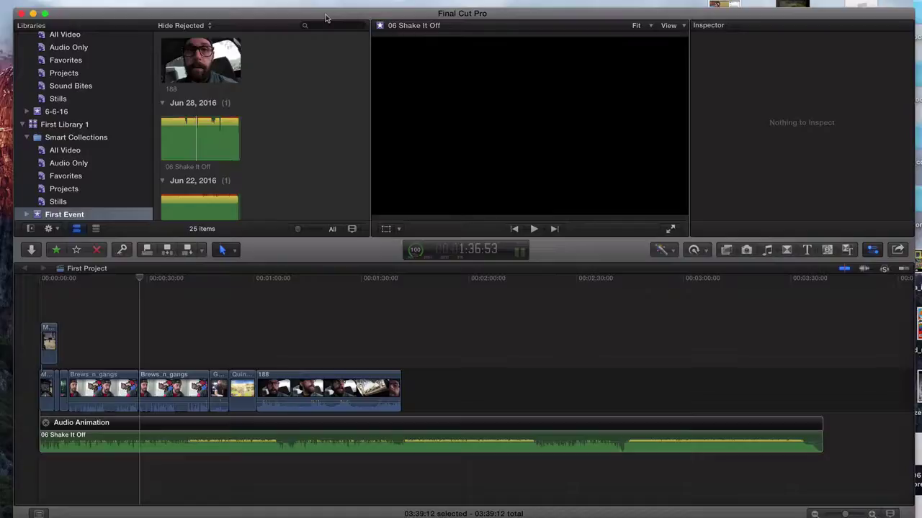
- Select the second Brews_n_gangs clip, enlarge the timeline around it and place the playhead at about 42 seconds
drag(333, 15, 338, 15)
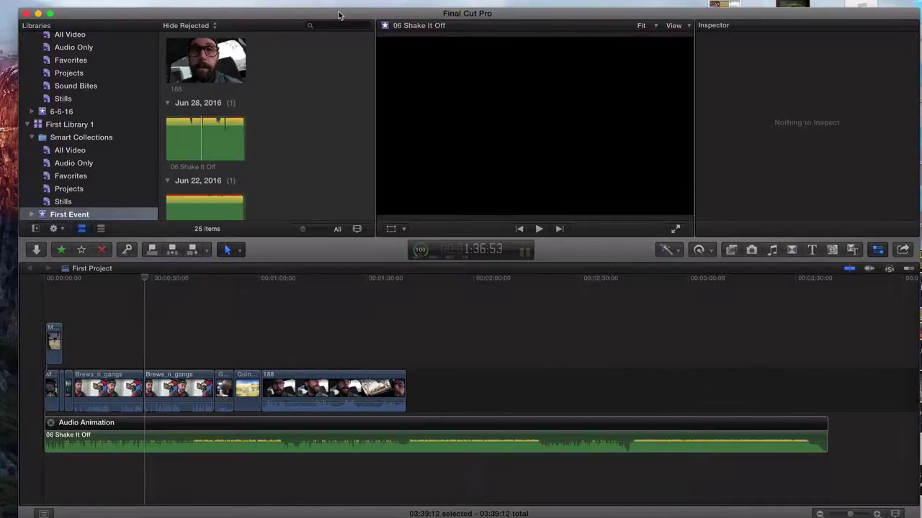
click(124, 316)
click(148, 277)
drag(148, 276, 168, 280)
click(176, 406)
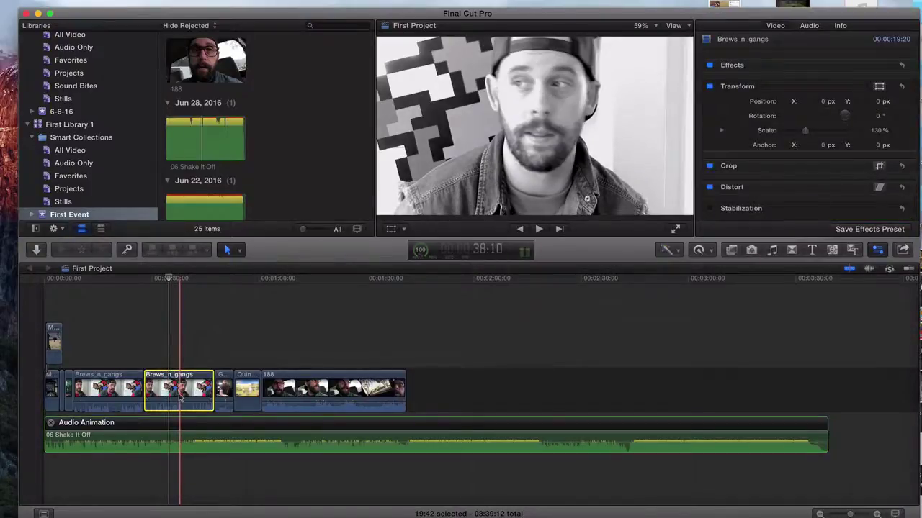
key(super+equal)
key(super+equal)
key(super+equal)
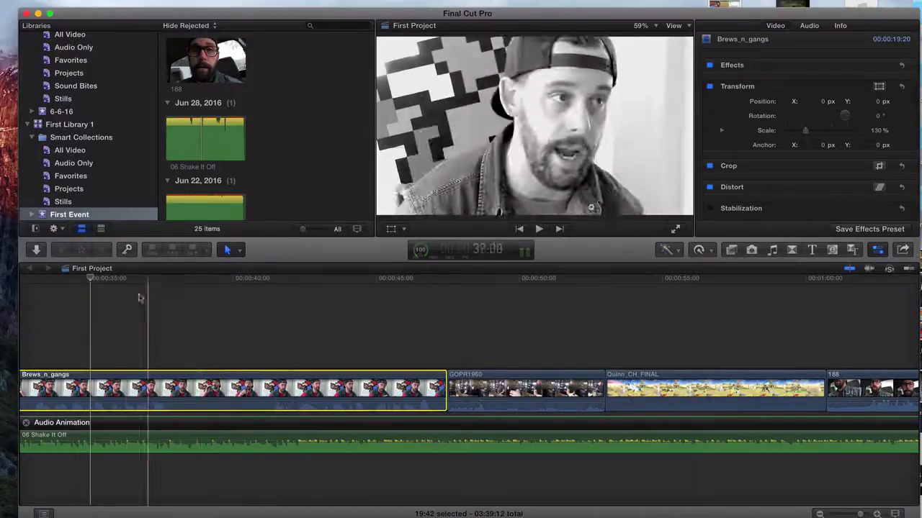
drag(92, 278, 302, 287)
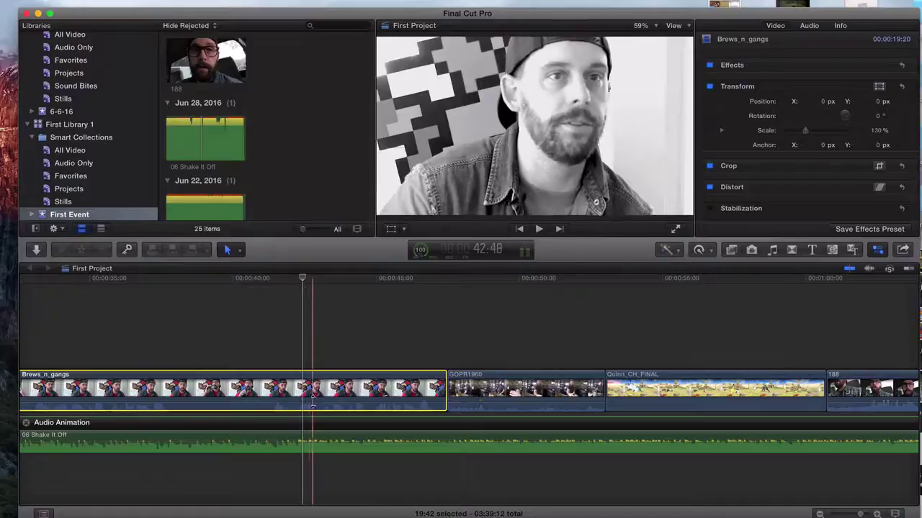
- Show the audio meters and play the section from about 42 seconds to check its levels with the music
mouse_move(306, 404)
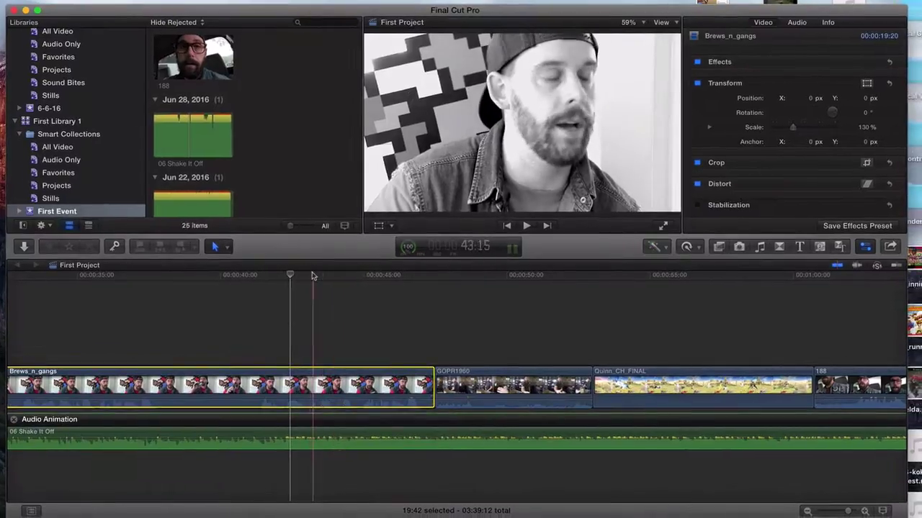
click(512, 249)
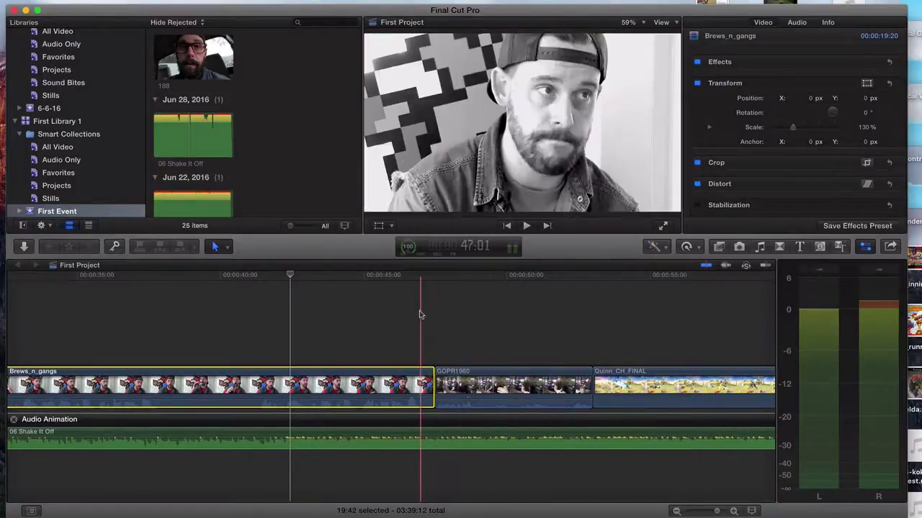
click(526, 226)
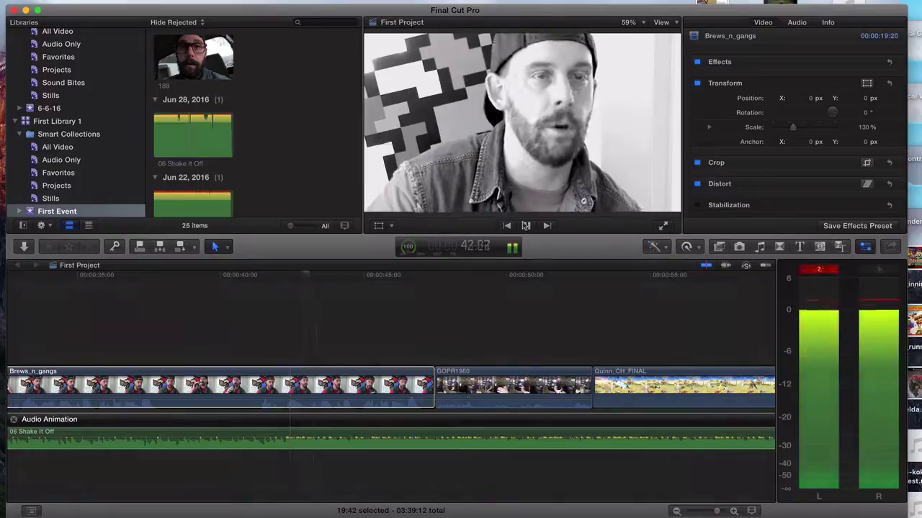
click(527, 226)
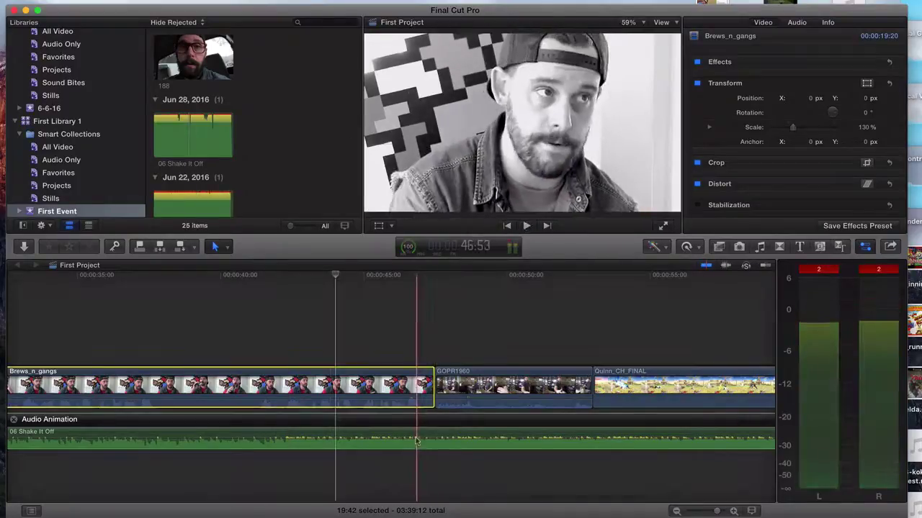
click(524, 225)
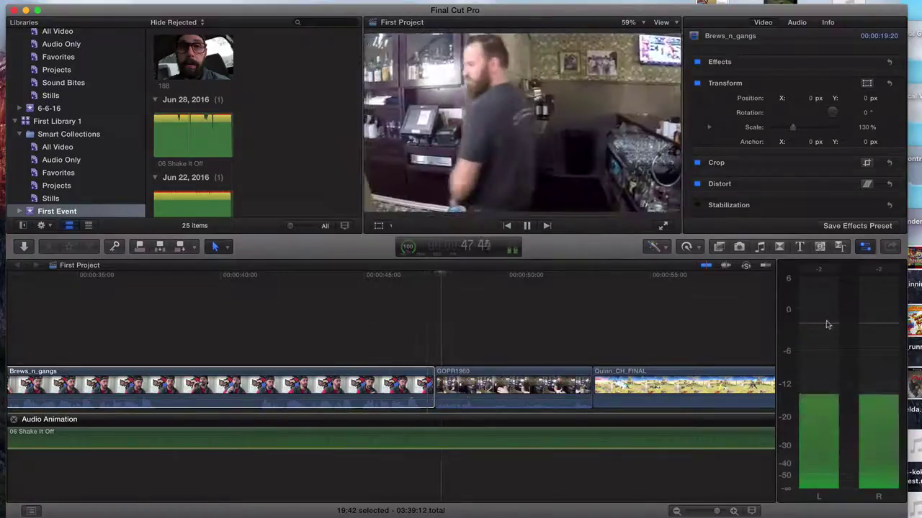
click(526, 227)
- Try a higher volume on the second Brews_n_gangs clip, play it to check for peaking, and lower the volume again
click(292, 385)
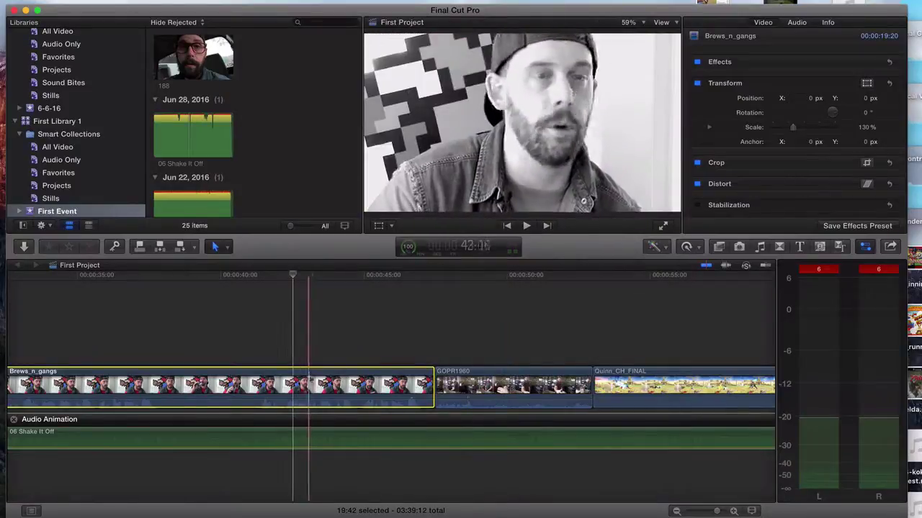
drag(313, 401, 384, 401)
scroll(338, 401, left, 5)
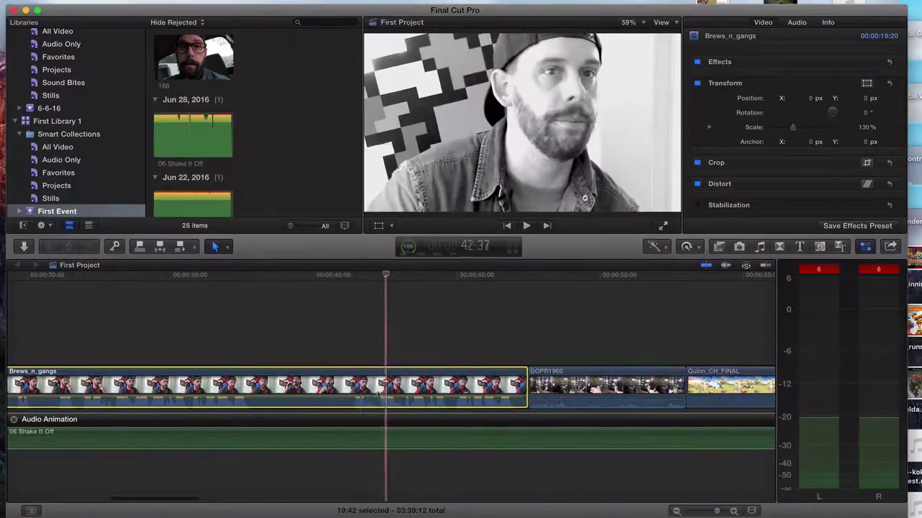
drag(320, 401, 368, 402)
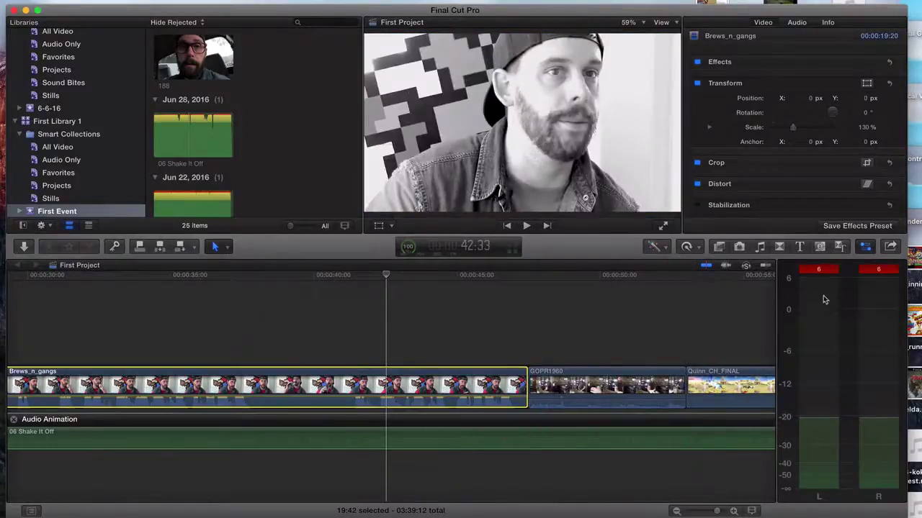
click(526, 225)
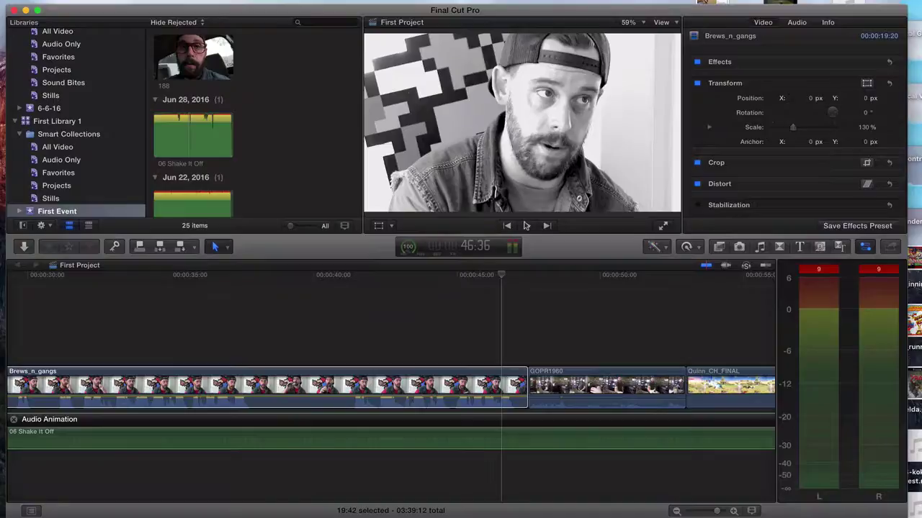
click(465, 382)
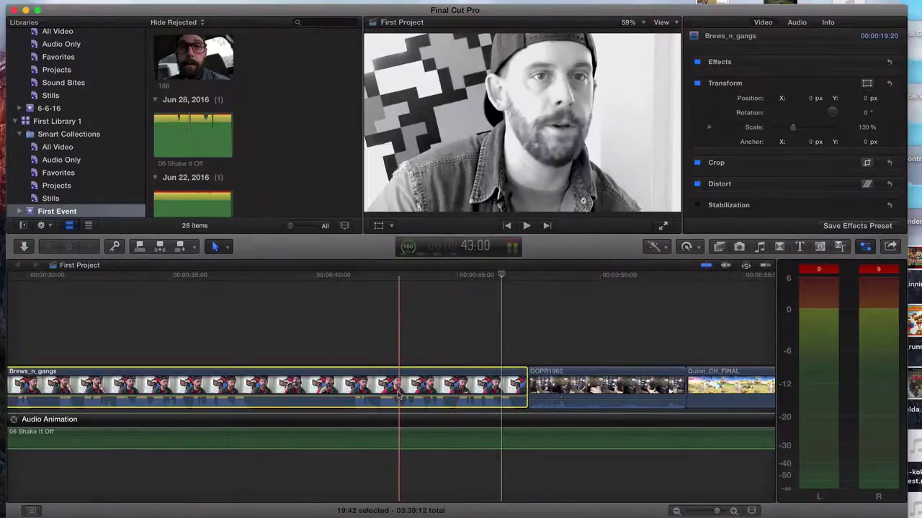
drag(399, 401, 398, 403)
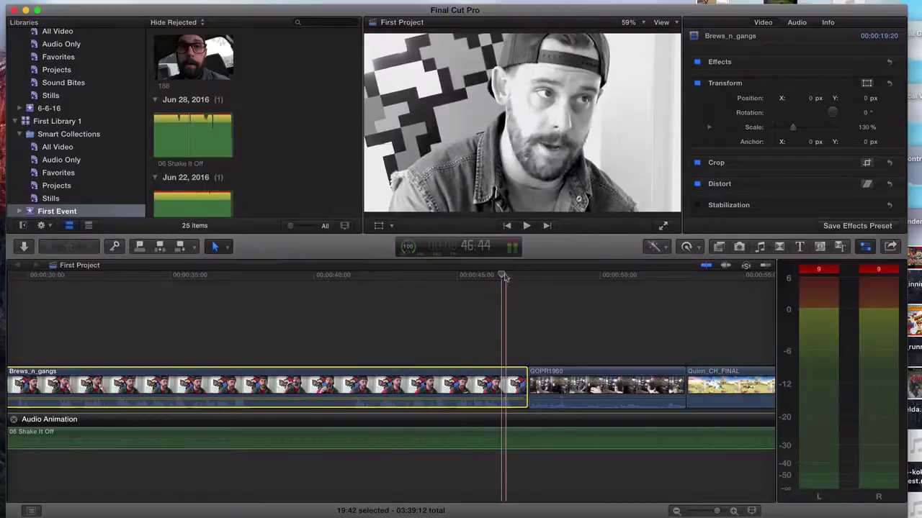
click(466, 274)
click(404, 274)
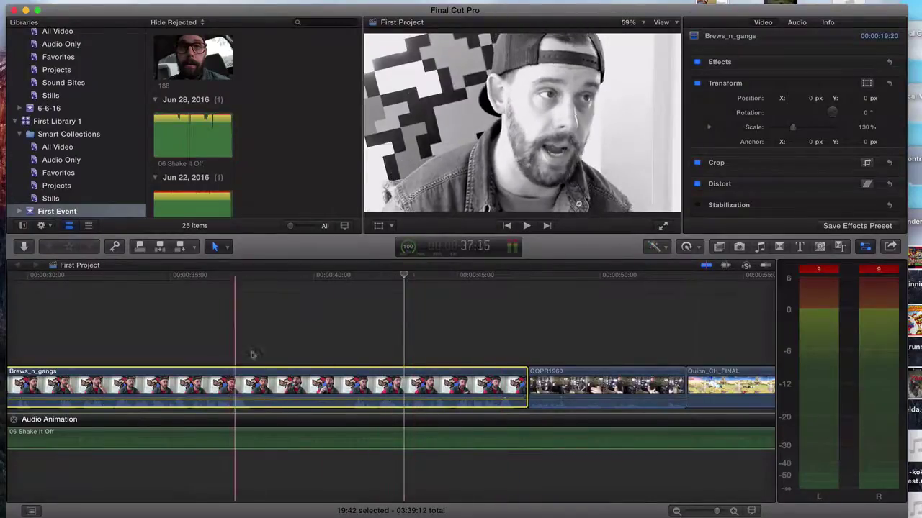
click(344, 275)
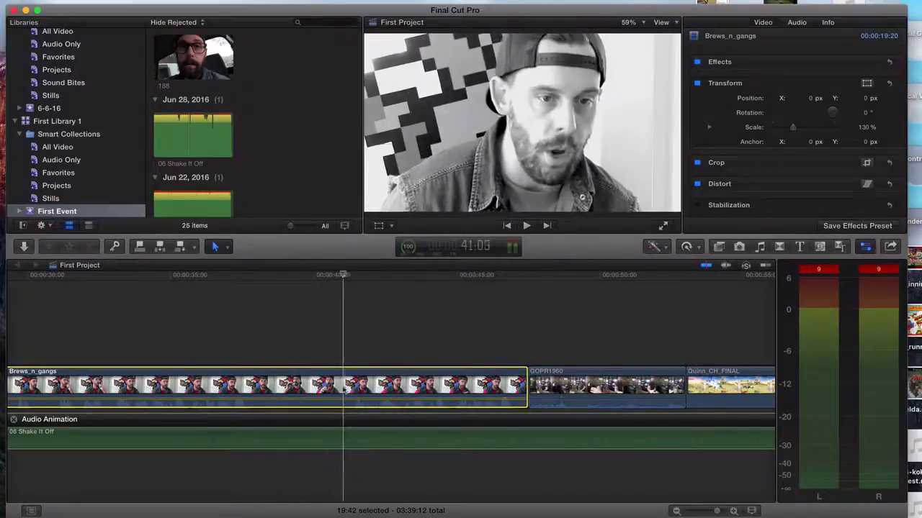
click(665, 324)
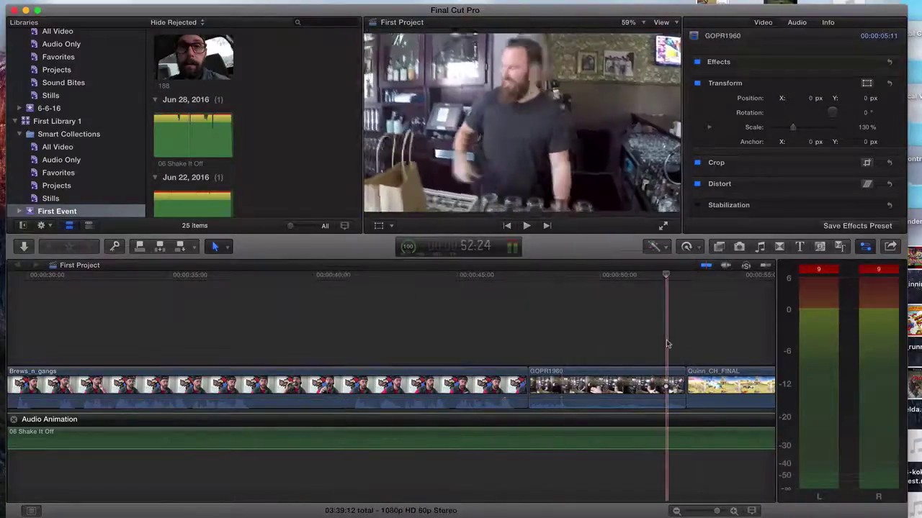
- Try the different clip appearance modes and set the timeline clips to display only audio waveforms
click(751, 511)
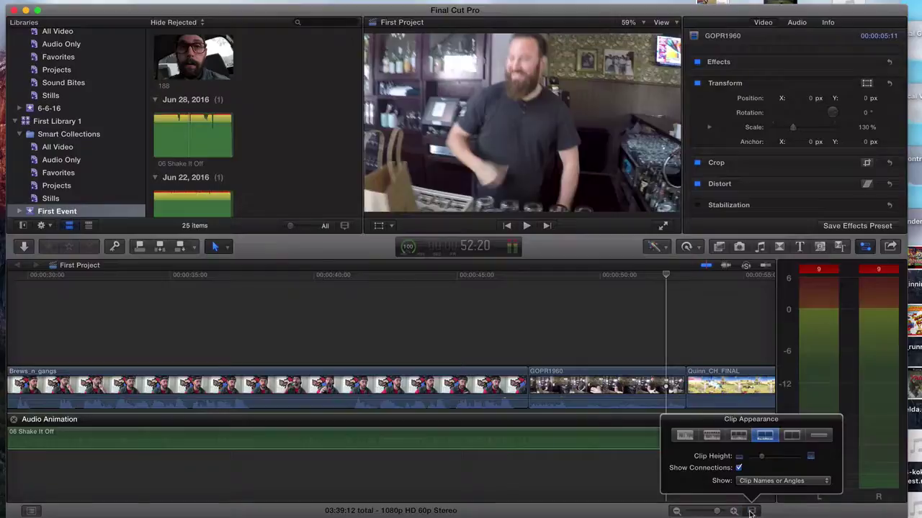
click(792, 436)
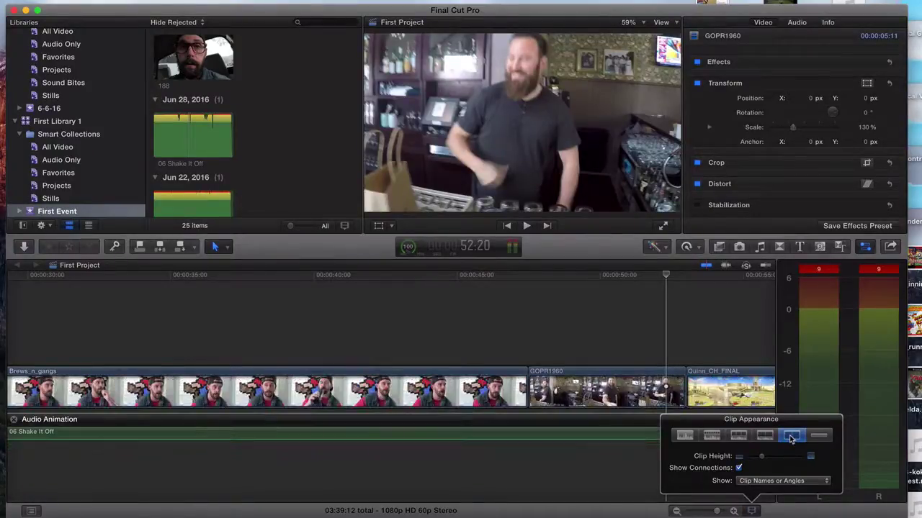
click(817, 435)
click(792, 436)
click(765, 436)
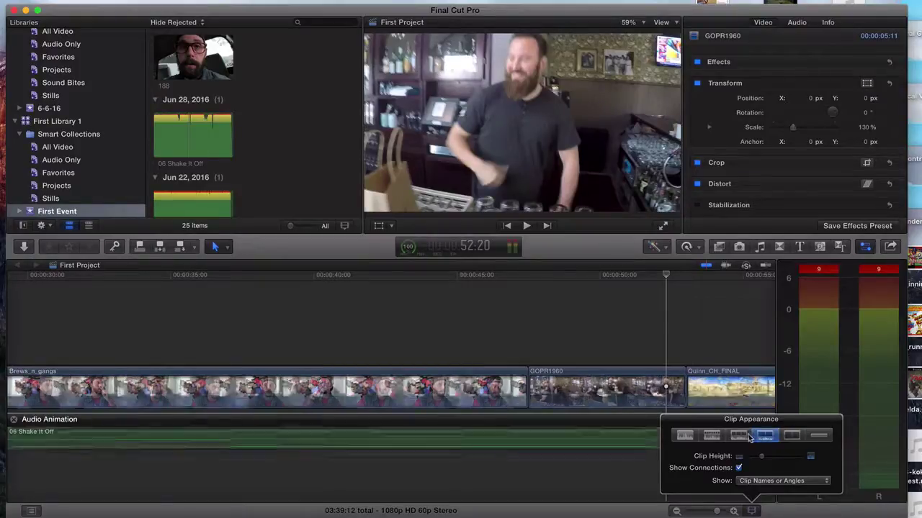
click(684, 435)
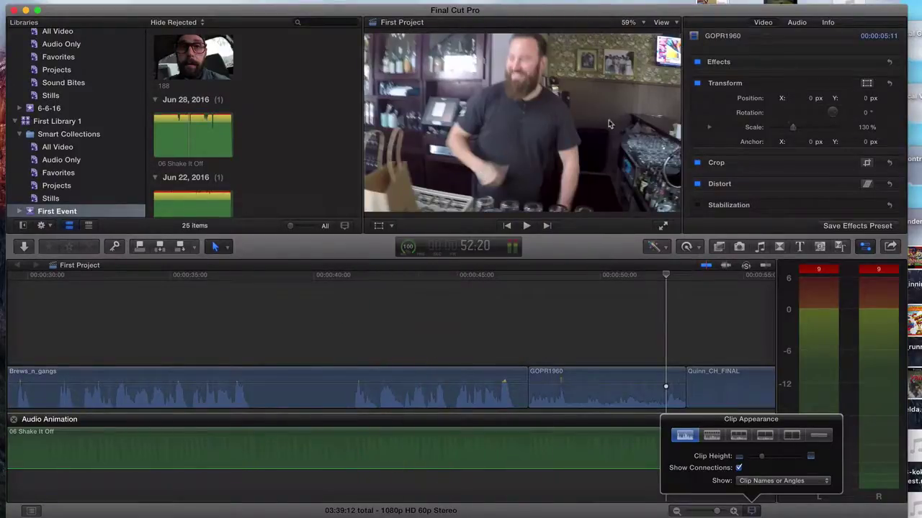
click(663, 274)
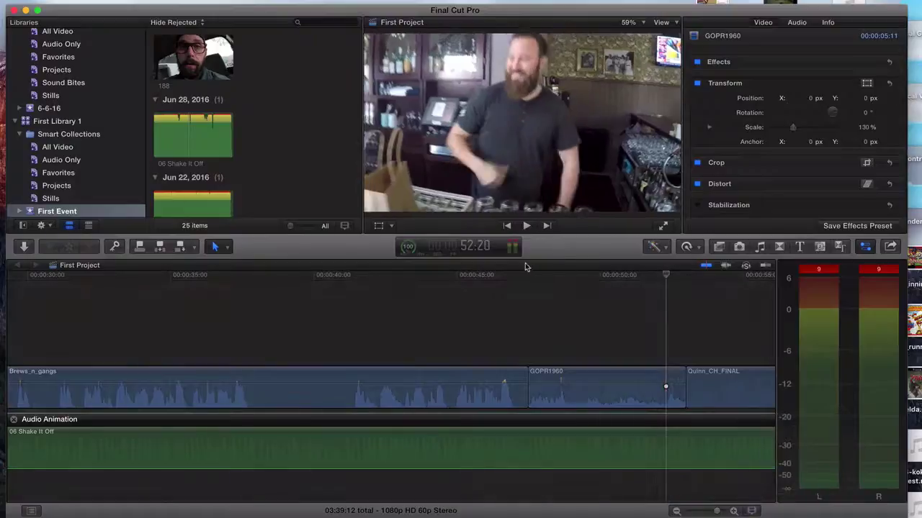
- Raise the volume of the 06 Shake It Off music and play from about 41 seconds to check the levels
drag(663, 275, 299, 275)
drag(339, 467, 346, 444)
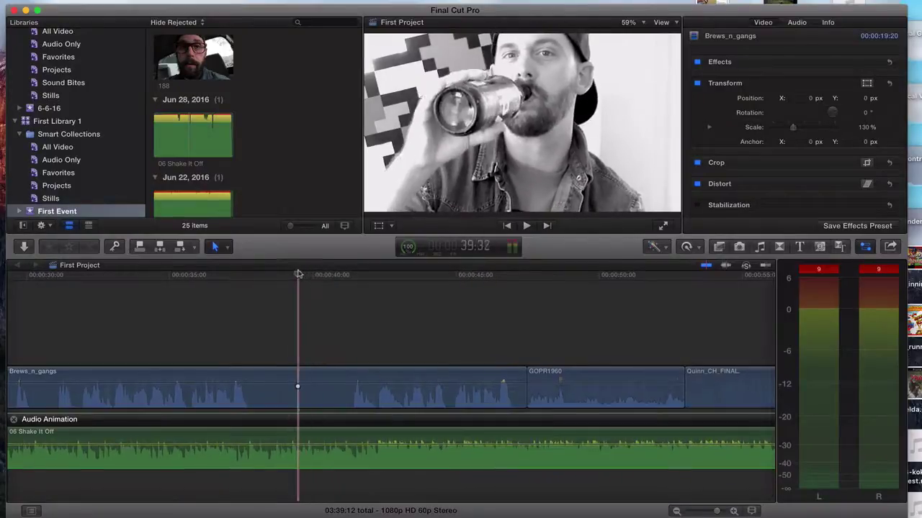
click(352, 275)
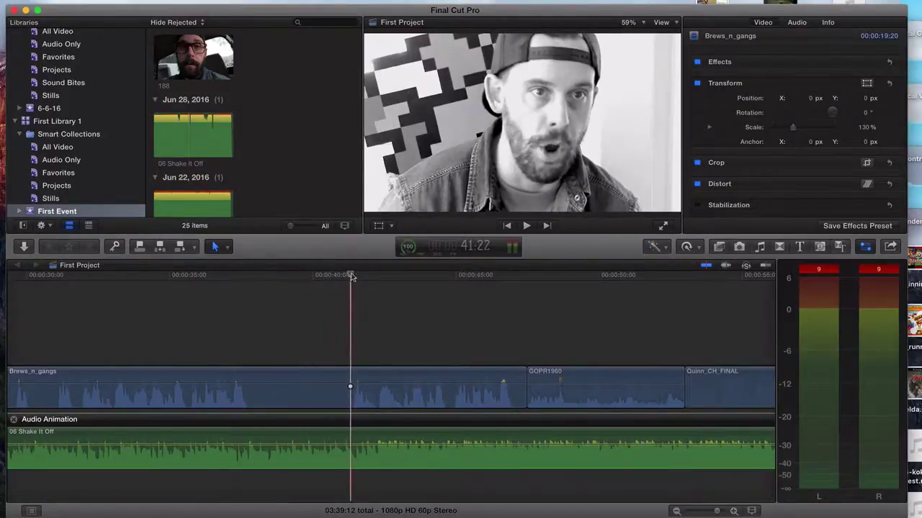
click(528, 225)
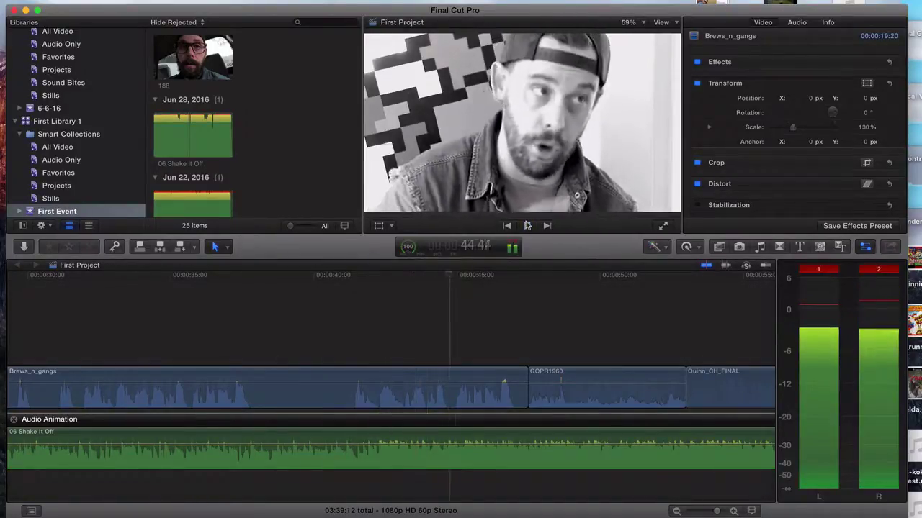
click(527, 225)
- Return the playhead to about 40 seconds and set the 06 Shake It Off music volume to 0 dB
drag(461, 275, 309, 275)
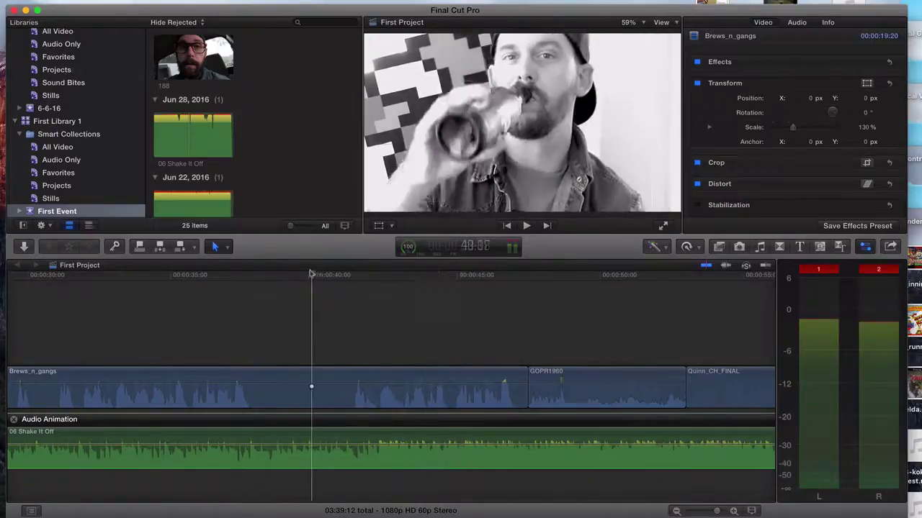
mouse_move(346, 442)
mouse_down()
mouse_move(344, 452)
mouse_move(346, 437)
mouse_up()
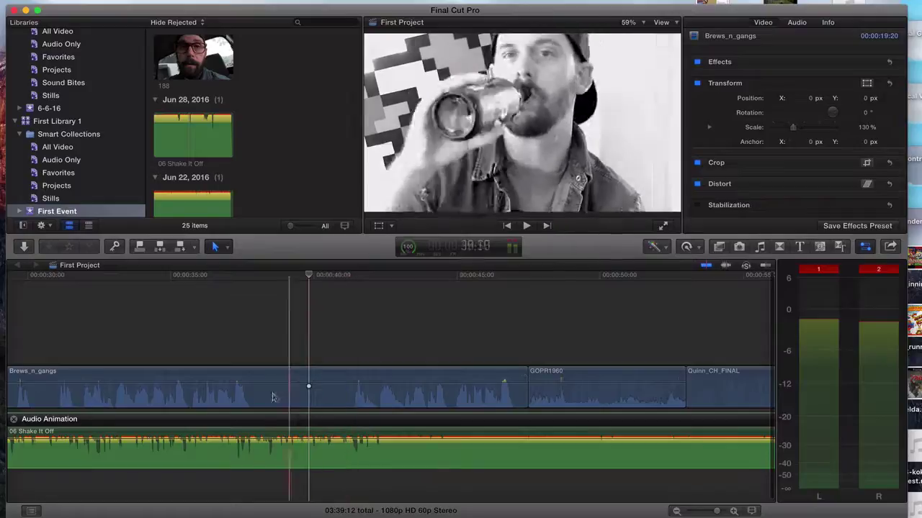
mouse_move(346, 437)
mouse_down()
mouse_move(345, 453)
mouse_move(346, 443)
mouse_up()
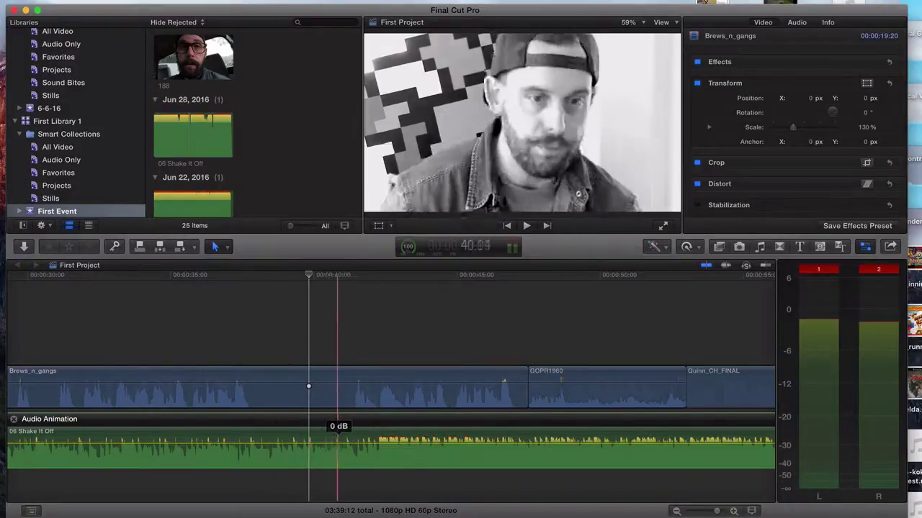
- Add four volume keyframes to the 06 Shake It Off music in the speech gap between about 38 and 41 seconds
alt+click(353, 442)
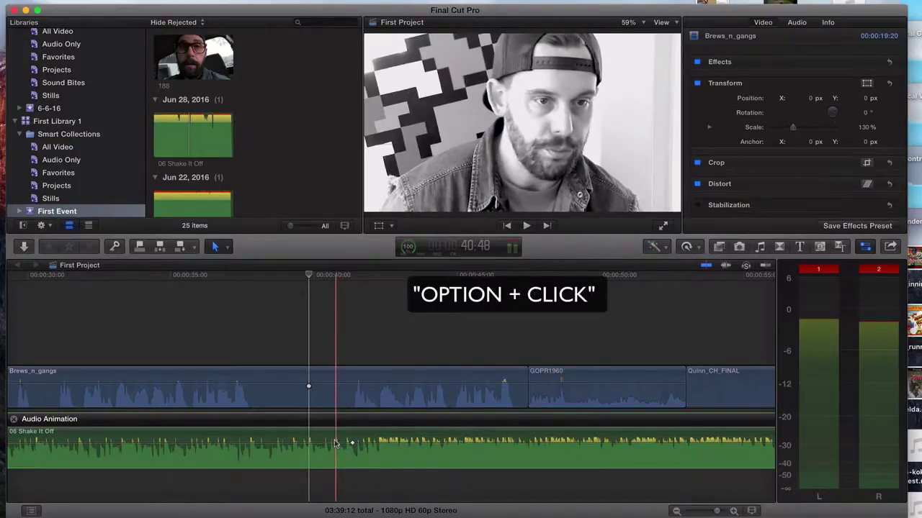
alt+click(334, 443)
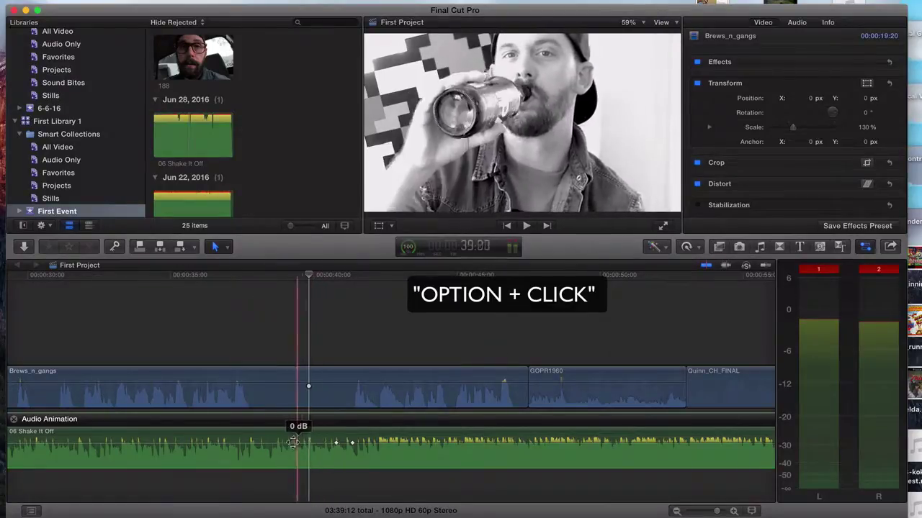
alt+click(252, 442)
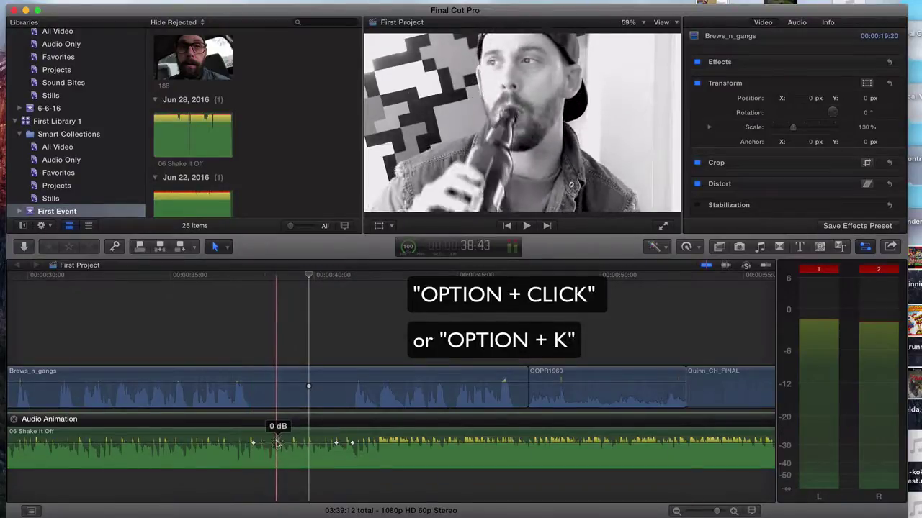
alt+click(278, 442)
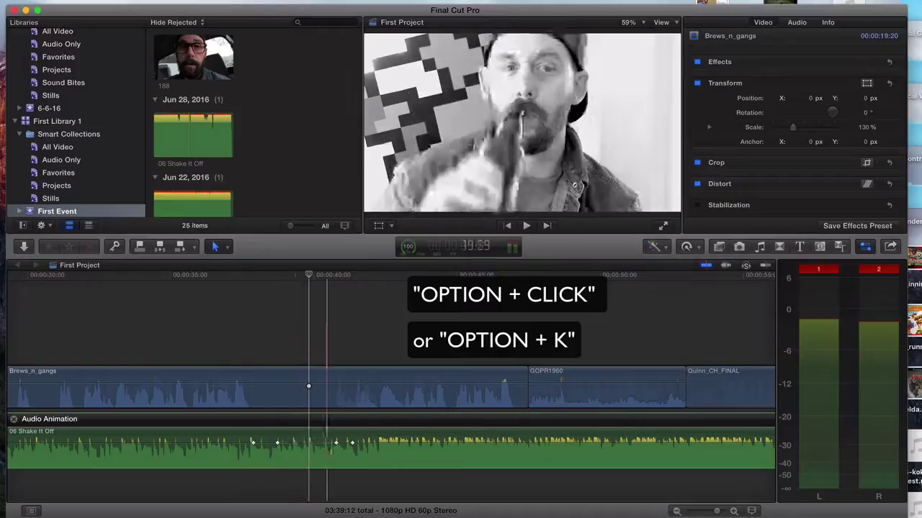
- Lower the last of the four music keyframes to about -21 dB so the music fades down before the speech resumes
drag(352, 443, 352, 453)
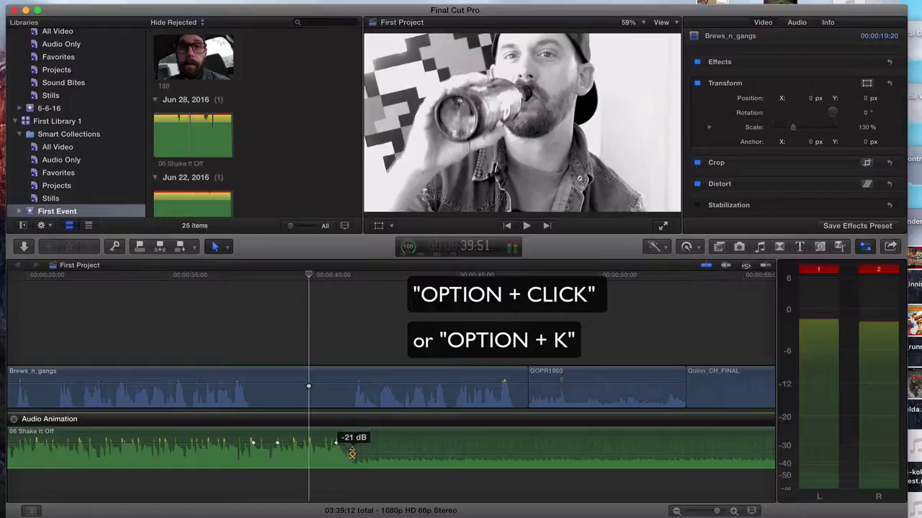
click(334, 442)
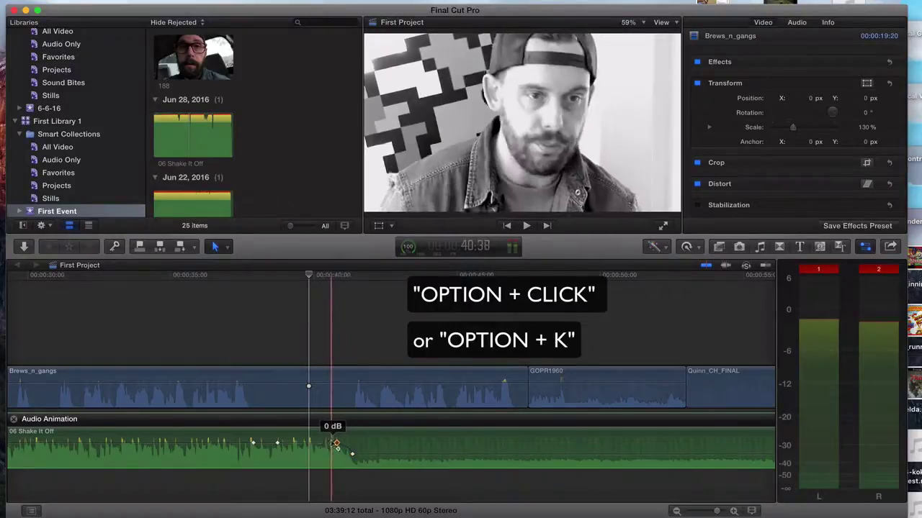
- Lower the last two 06 Shake It Off keyframes to about -9 and -31 dB and add a 0 dB keyframe just before them
drag(336, 444, 336, 448)
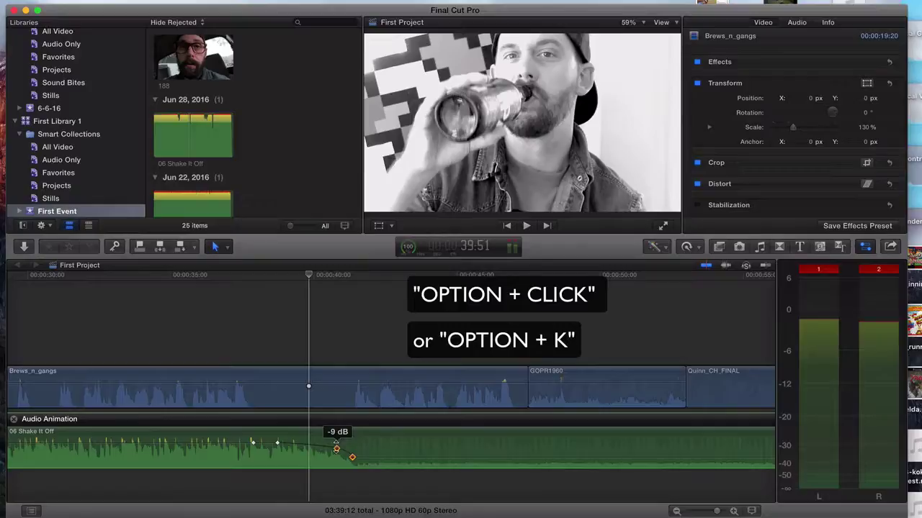
alt+click(322, 448)
drag(322, 446, 322, 442)
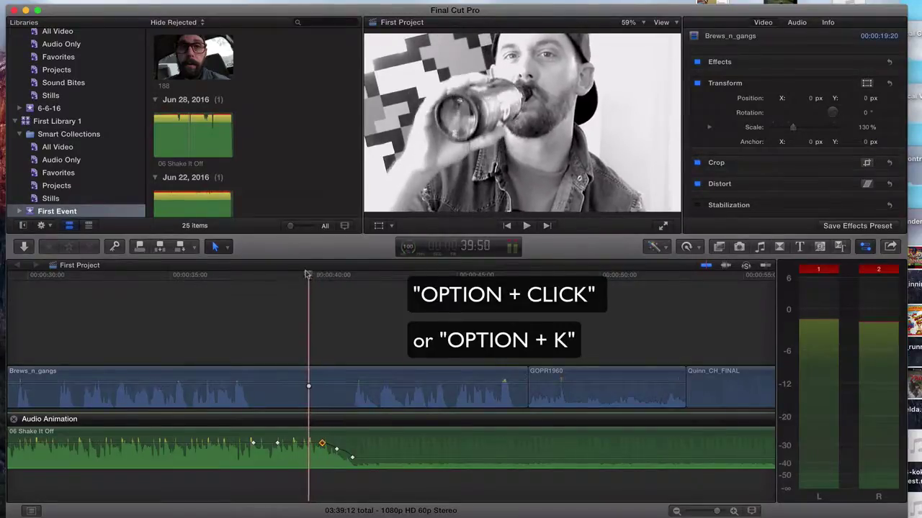
- Play the music fade from about 40 seconds and turn the GOPR1960 clip's volume all the way down
key(j)
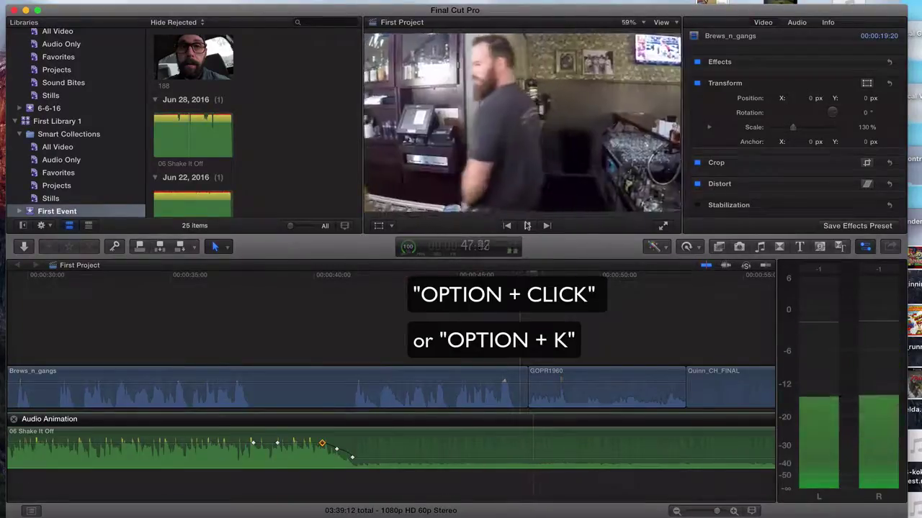
click(527, 225)
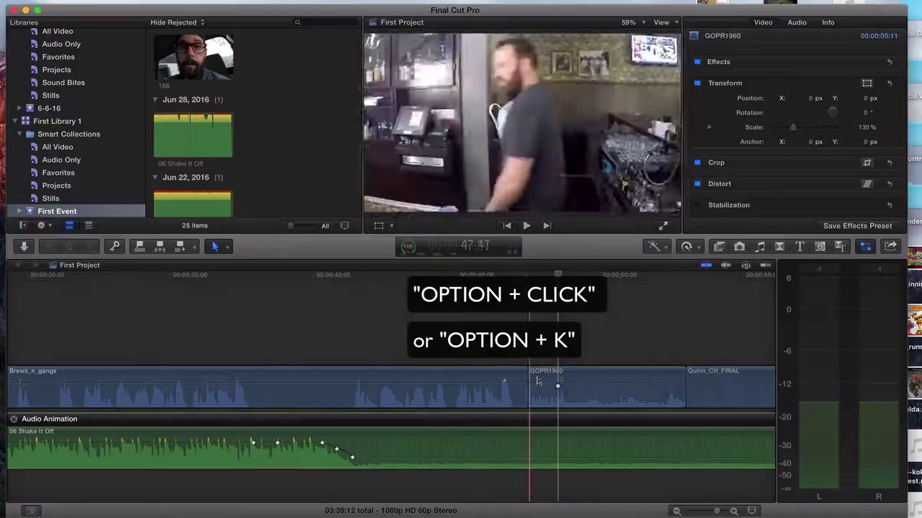
drag(578, 384, 577, 413)
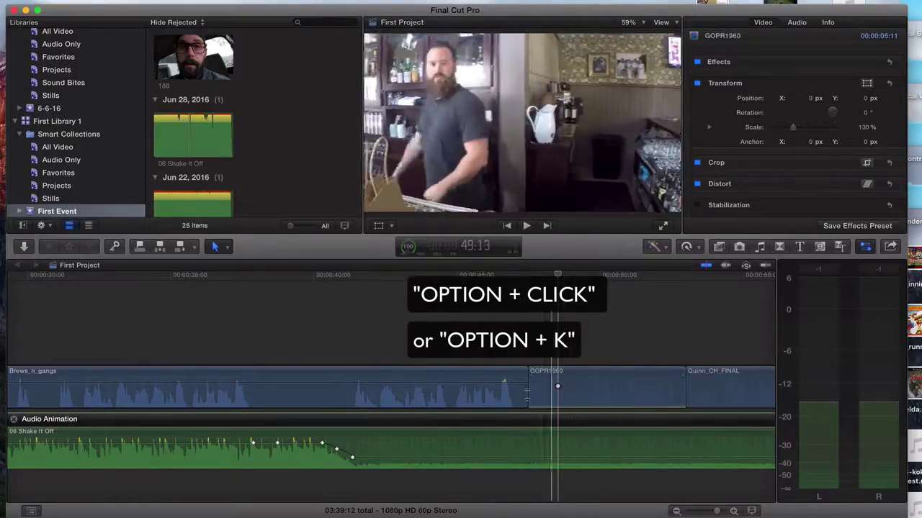
- Add three volume keyframes to the 06 Shake It Off music between about 47 and 48 seconds, where the speech ends
click(514, 456)
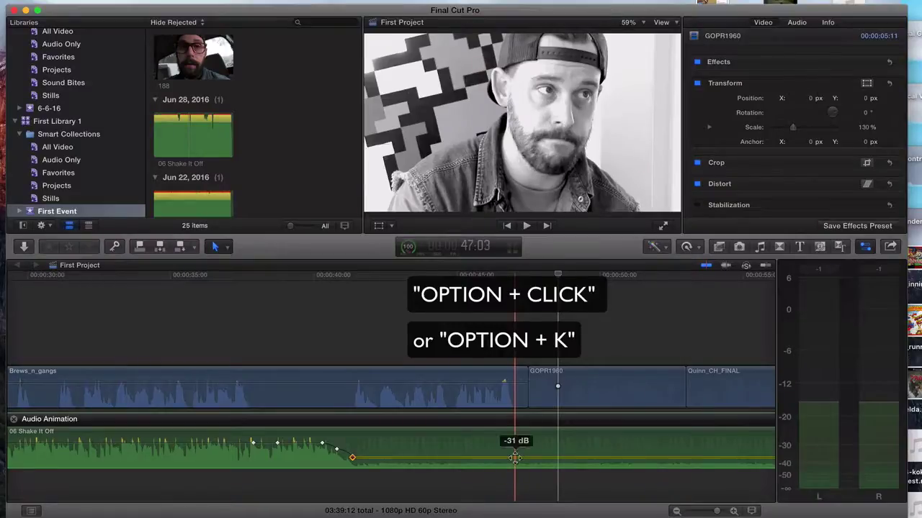
alt+click(515, 458)
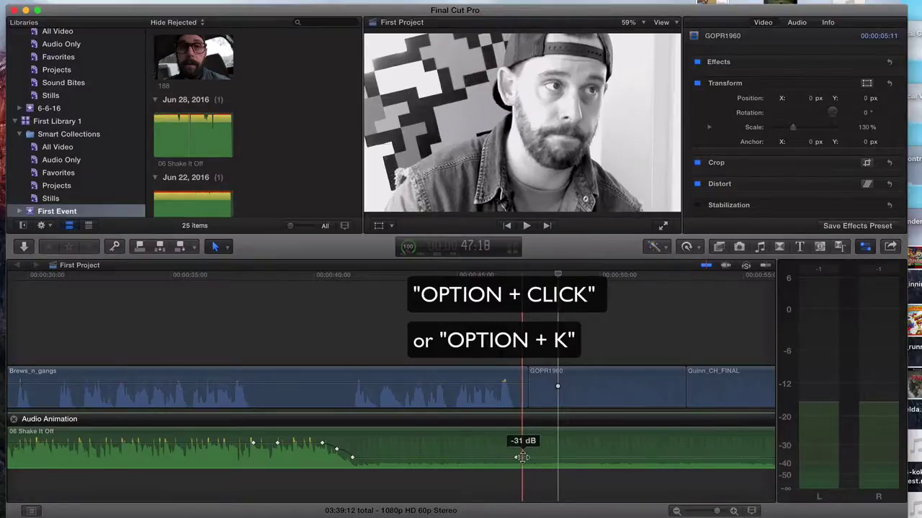
alt+click(530, 458)
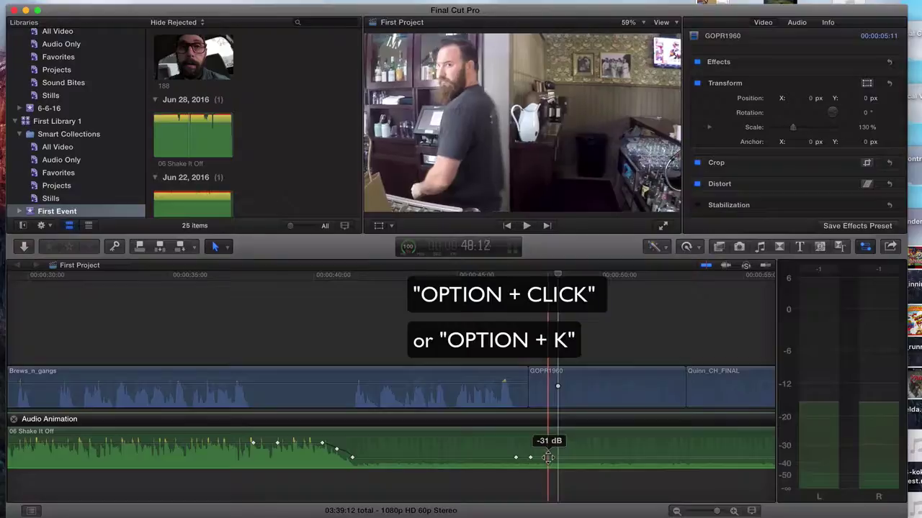
alt+click(547, 458)
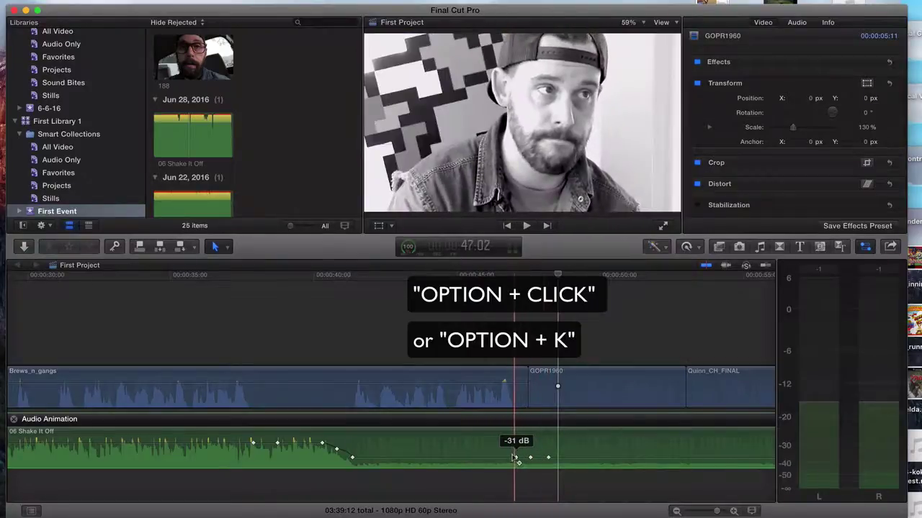
- Raise the three new music keyframes to about -19, -8 and 0 dB so the music fades back up
click(516, 458)
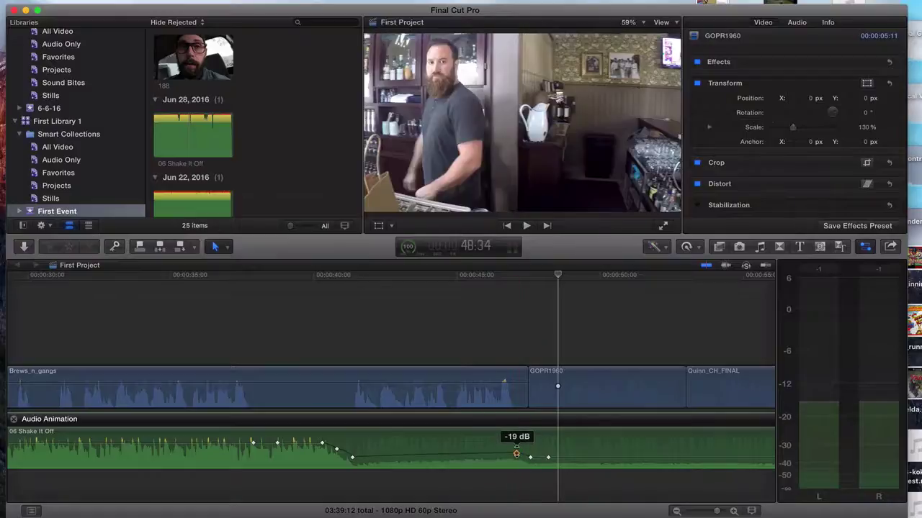
click(531, 460)
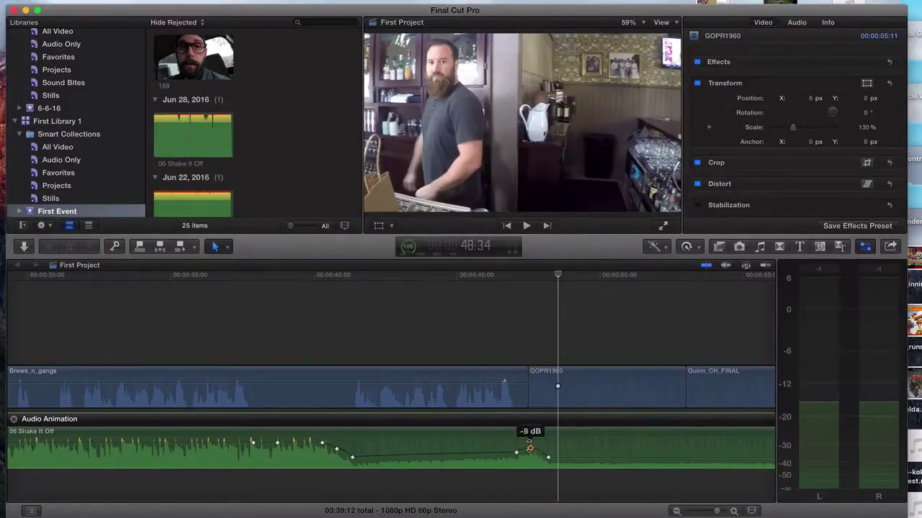
drag(548, 457, 548, 442)
- Play from about 39 seconds through the start of GOPR1960 to check the music fading down and up
click(299, 277)
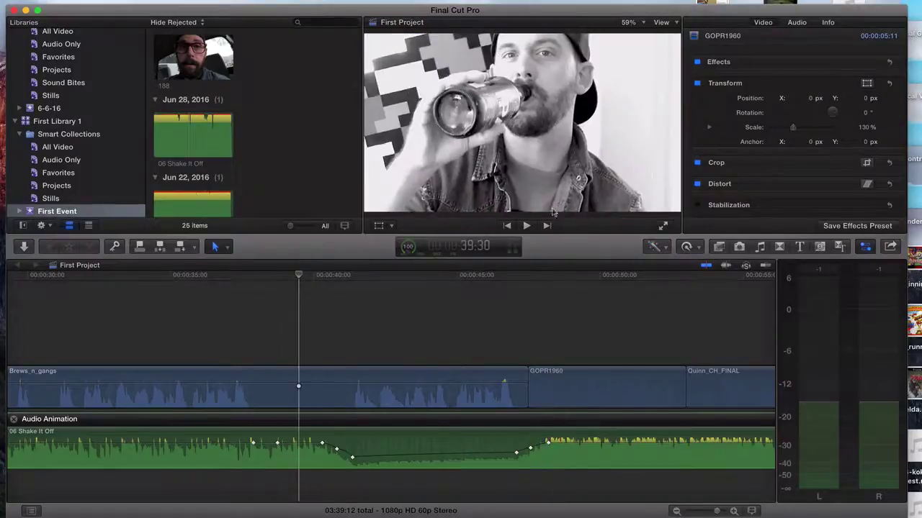
click(527, 226)
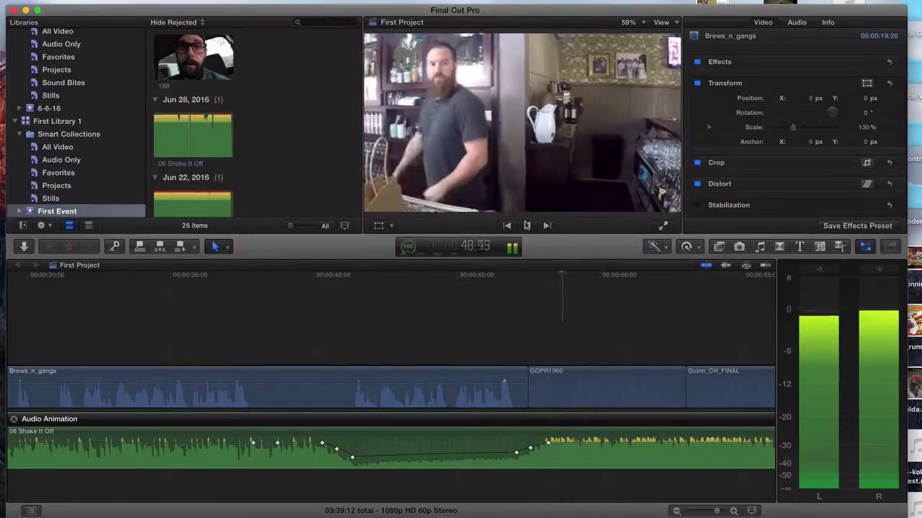
click(526, 225)
click(486, 302)
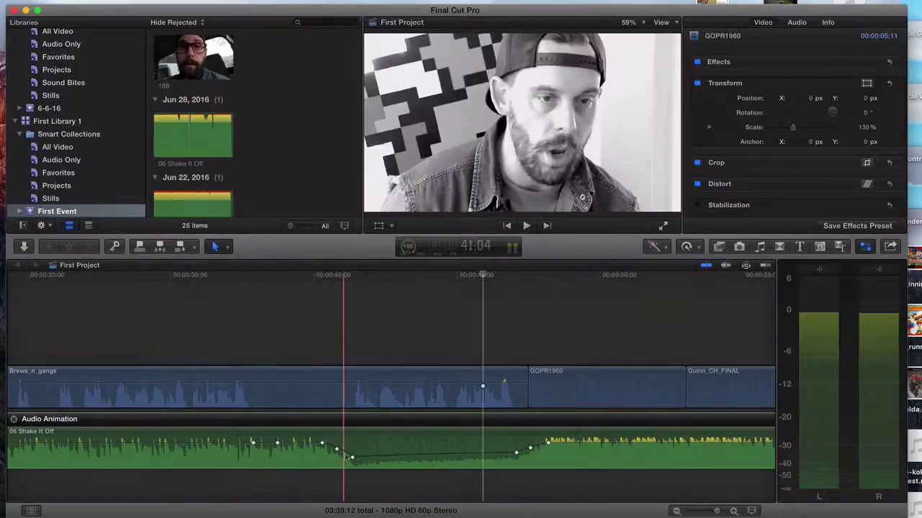
- Lower the first fade-up keyframe of the music to about -30 dB to level the section under the speech
drag(352, 458, 355, 462)
drag(515, 453, 516, 456)
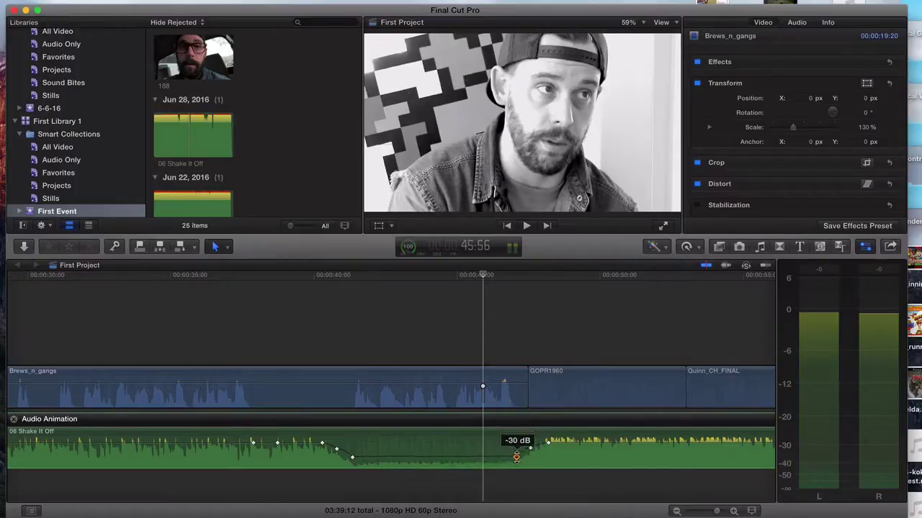
drag(516, 456, 516, 457)
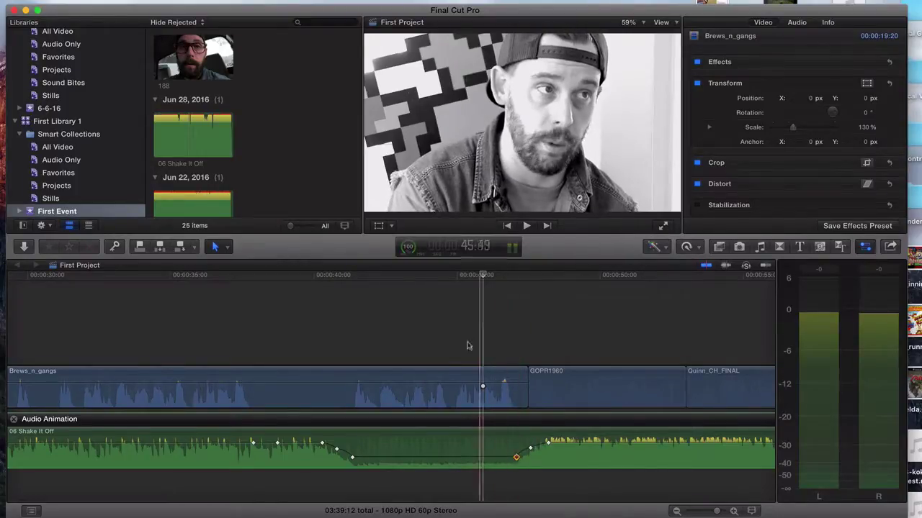
- Play from about 41 seconds to check the music level under the speech and the fade-up
click(377, 275)
drag(374, 274, 341, 274)
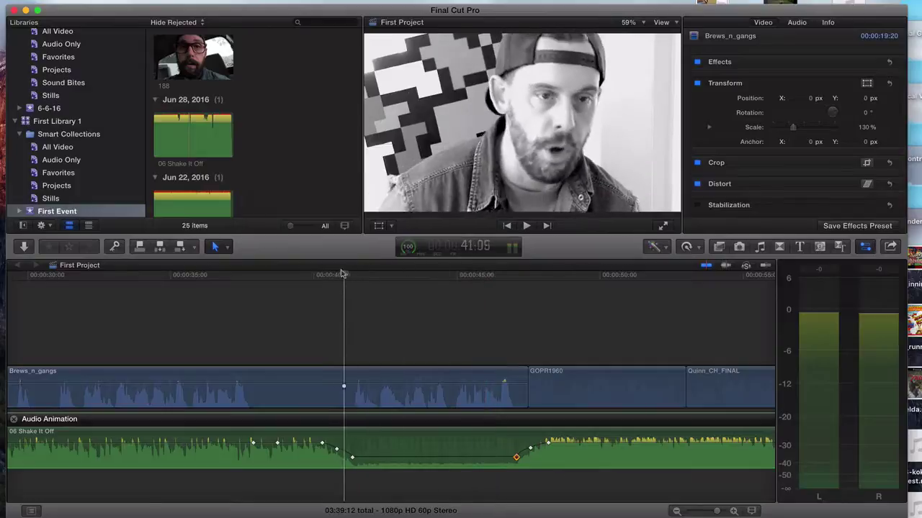
click(526, 226)
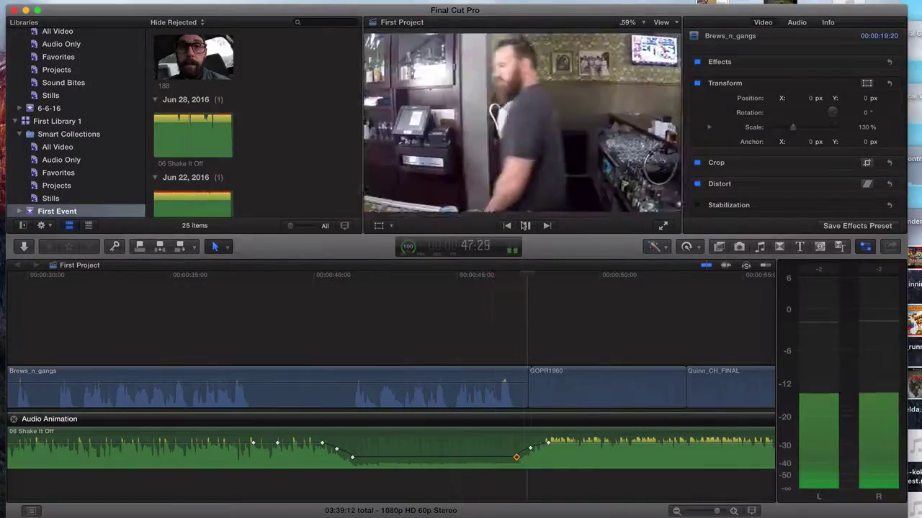
click(525, 225)
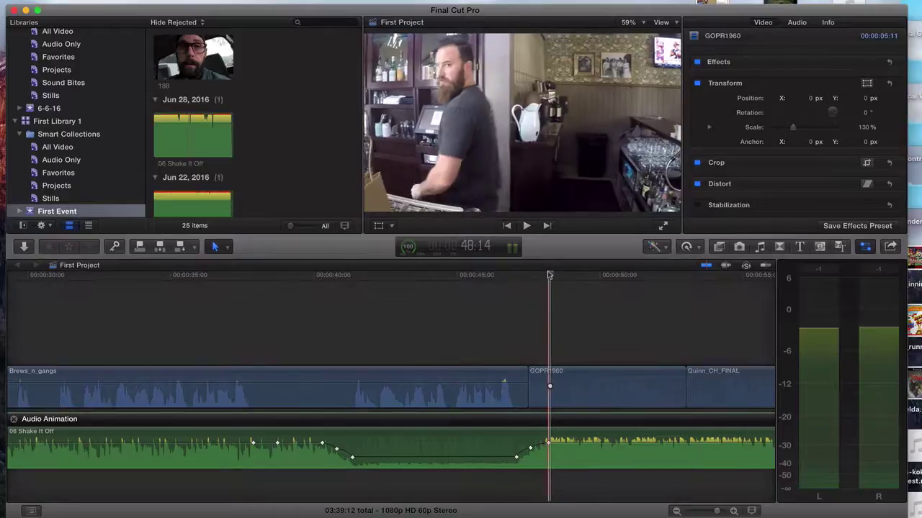
- Add three volume keyframes near the end of the Brews_n_gangs audio and lower the last two, keeping the first at 0 dB
click(442, 387)
click(442, 387)
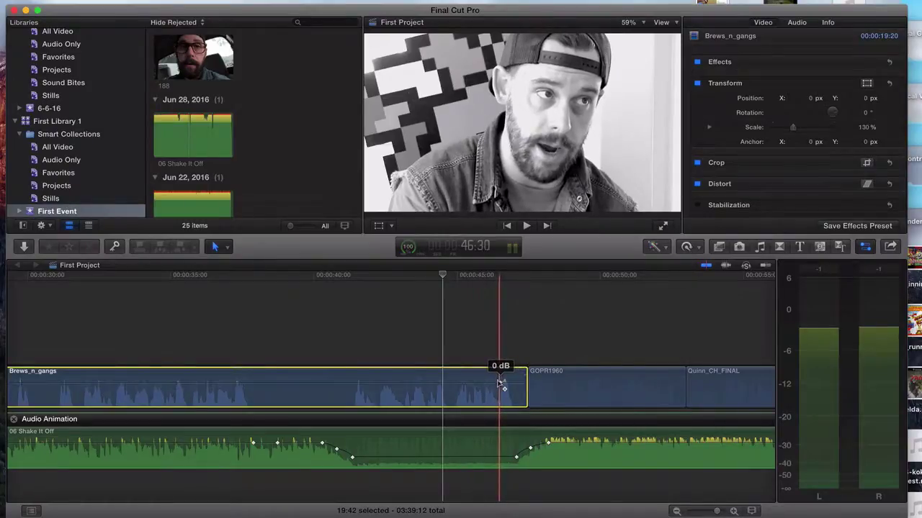
alt+click(500, 382)
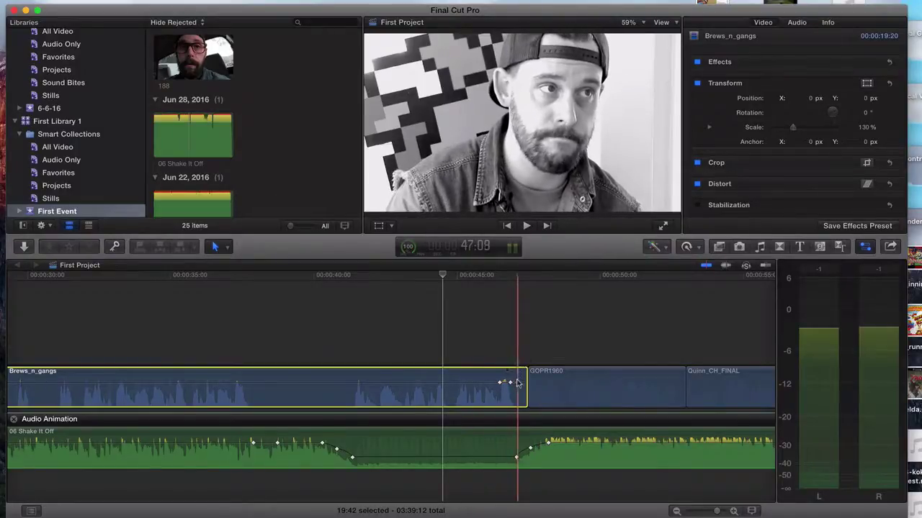
alt+click(516, 382)
alt+click(500, 384)
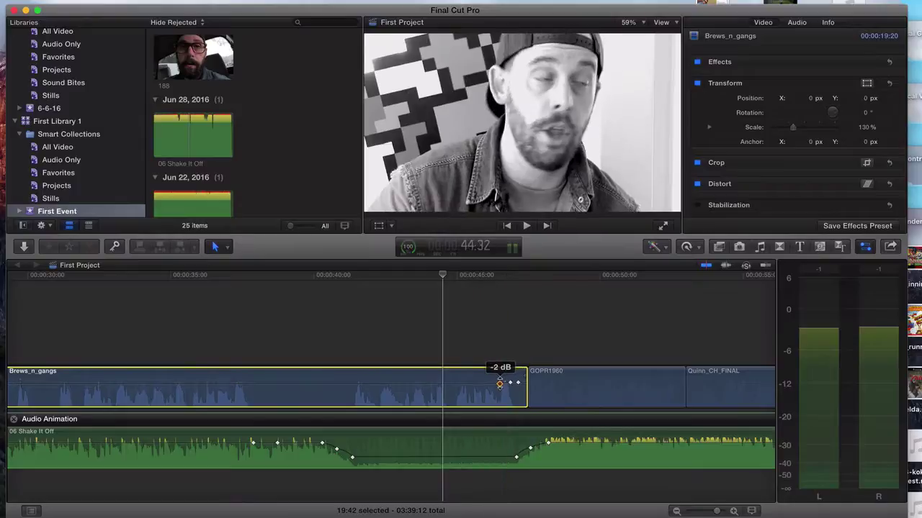
drag(510, 382, 510, 383)
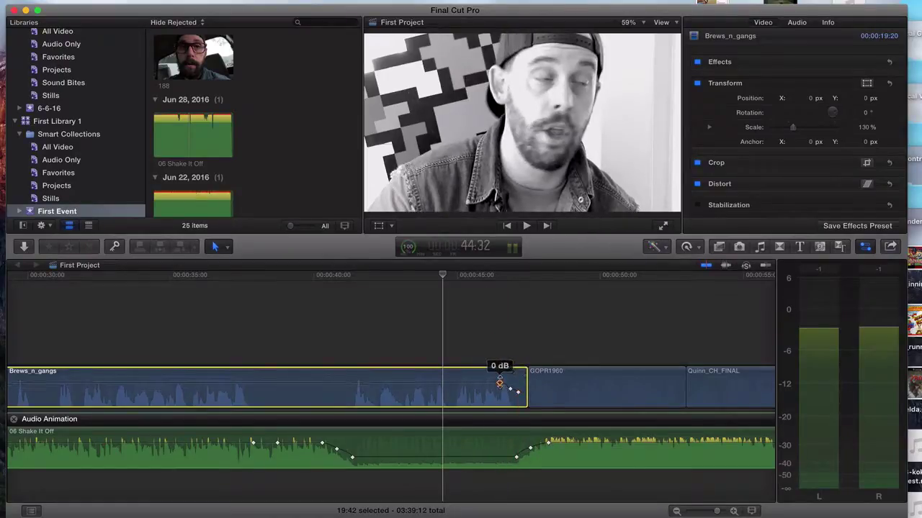
- Play from about 46 seconds to check the speech fade-out against the rising music
click(464, 275)
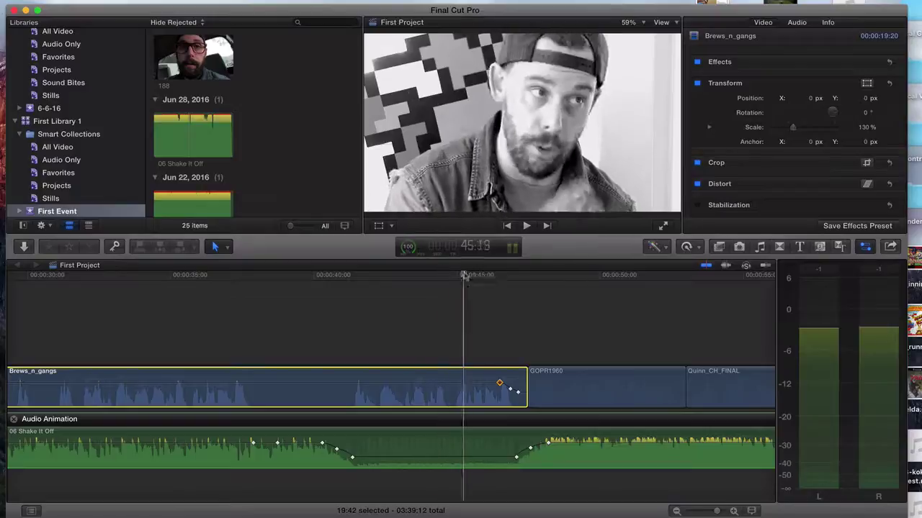
click(481, 275)
click(526, 226)
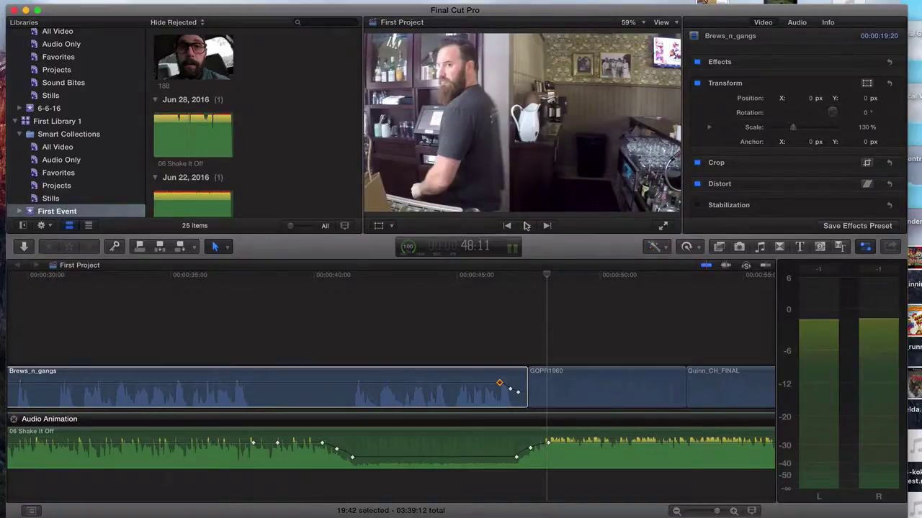
click(469, 392)
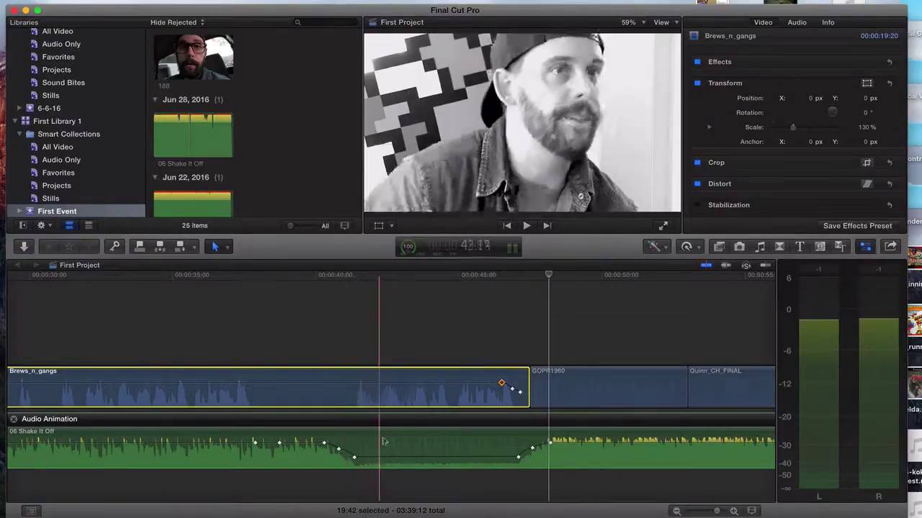
- Delete the fade-up keyframes between about 47 and 48 seconds from the 06 Shake It Off music
right_click(533, 448)
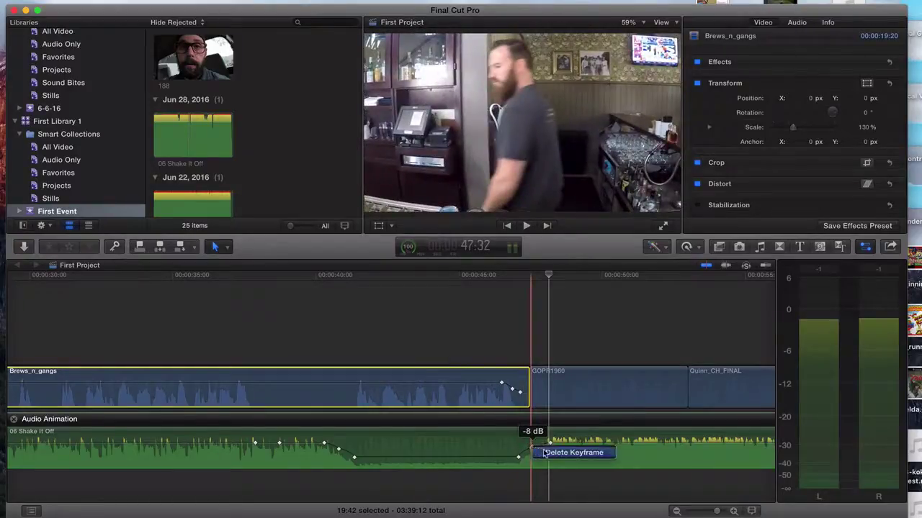
click(544, 453)
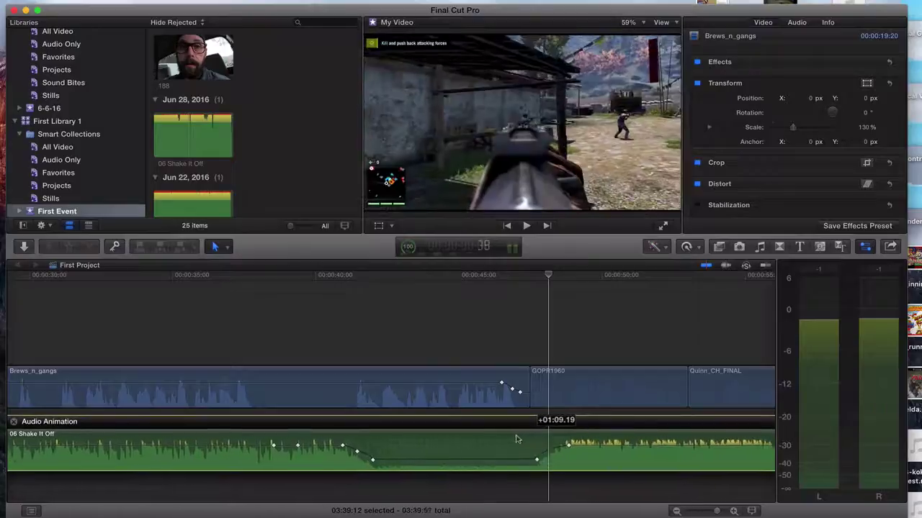
click(515, 439)
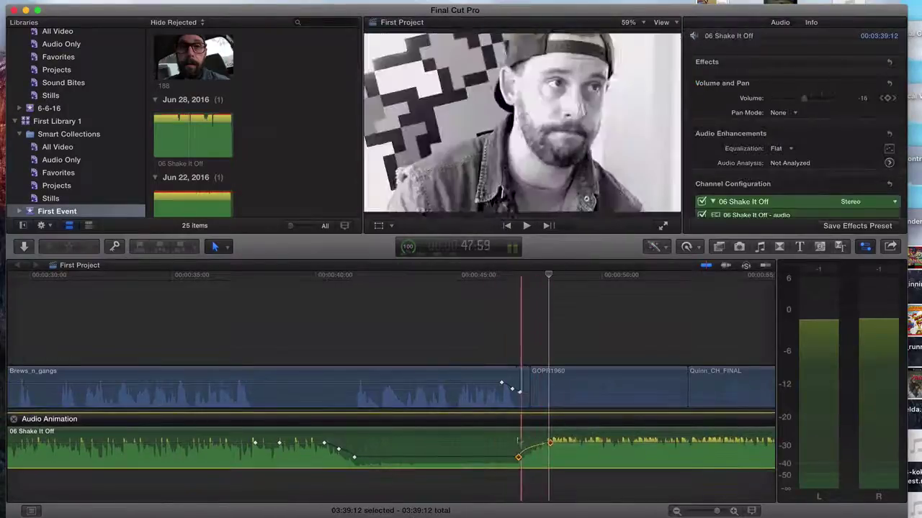
right_click(550, 443)
click(567, 450)
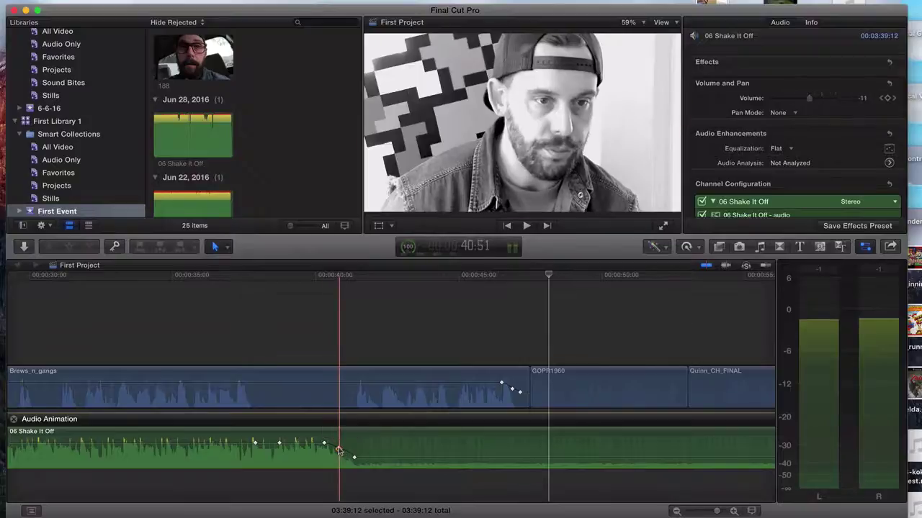
- Delete the three fade-down keyframes between about 40 and 41 seconds from the 06 Shake It Off music
key(super+a)
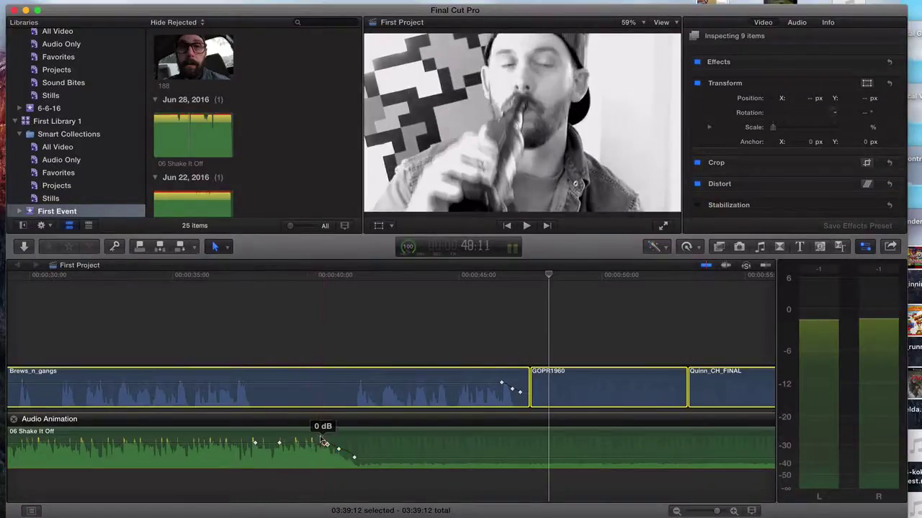
drag(323, 440, 338, 443)
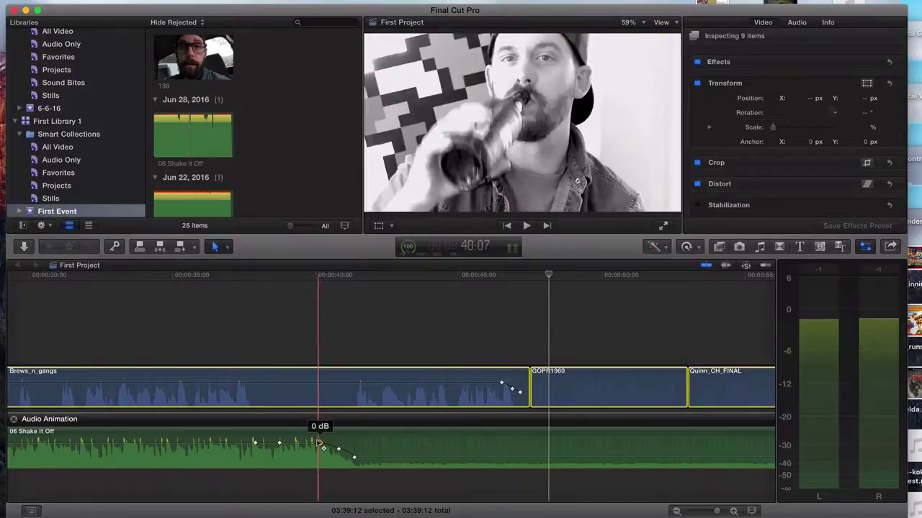
right_click(320, 442)
click(334, 451)
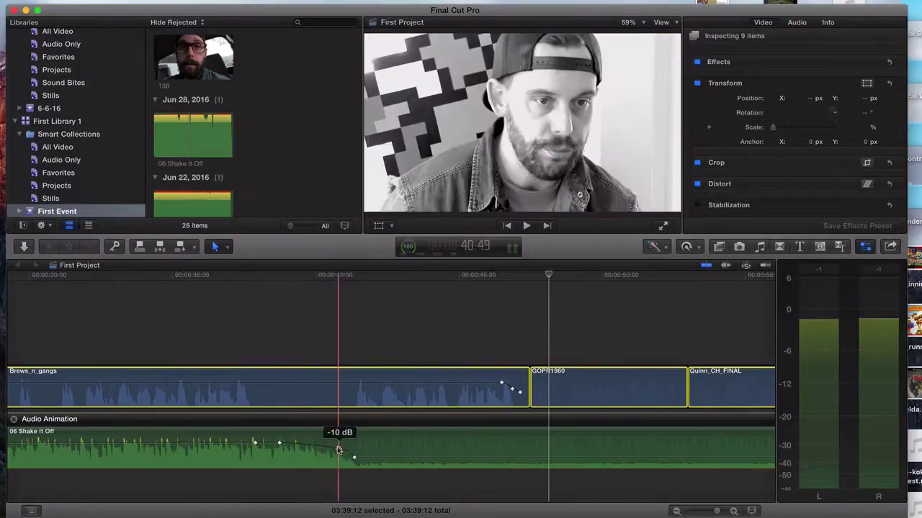
right_click(338, 450)
click(348, 460)
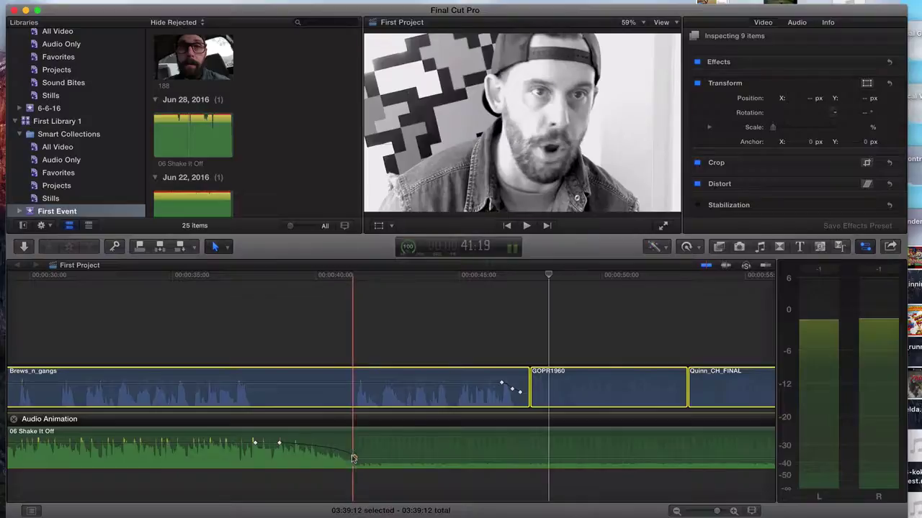
right_click(353, 459)
click(363, 464)
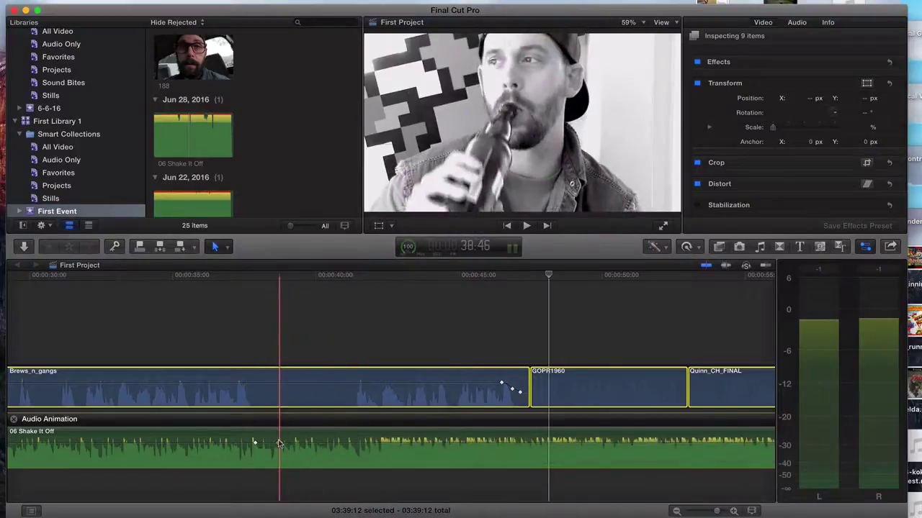